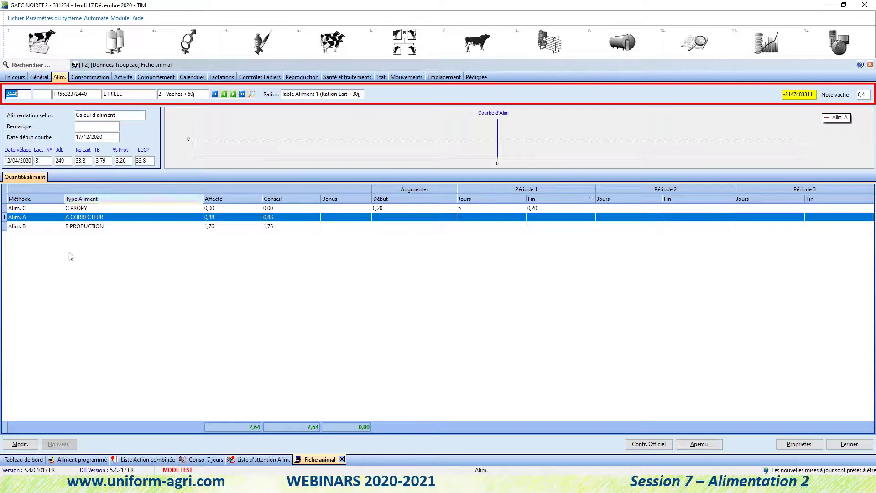
Step: Give cow 2440 a feed bonus of 0,5 for A CORRECTEUR and save the change
click(21, 444)
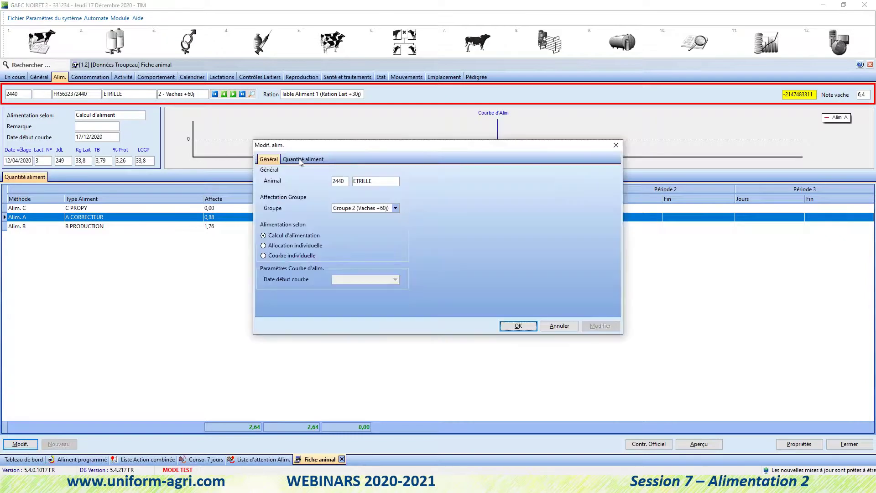
click(301, 159)
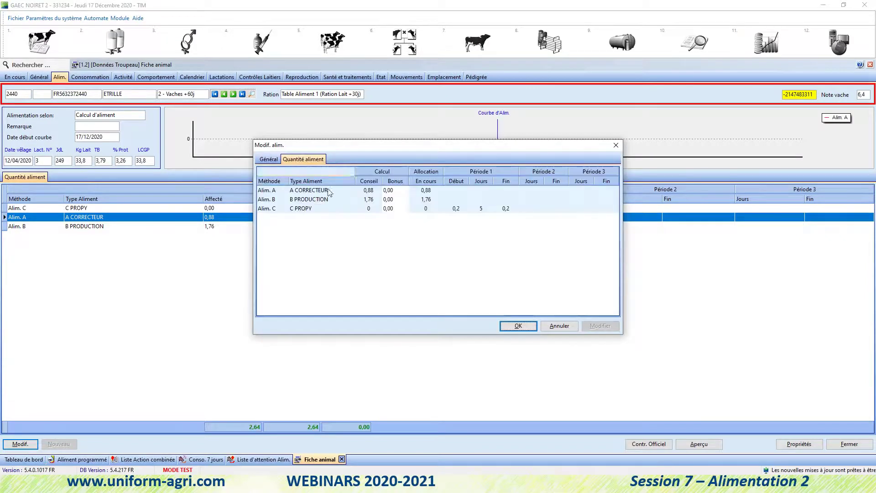
click(399, 195)
key(BackSpace)
text(0,5)
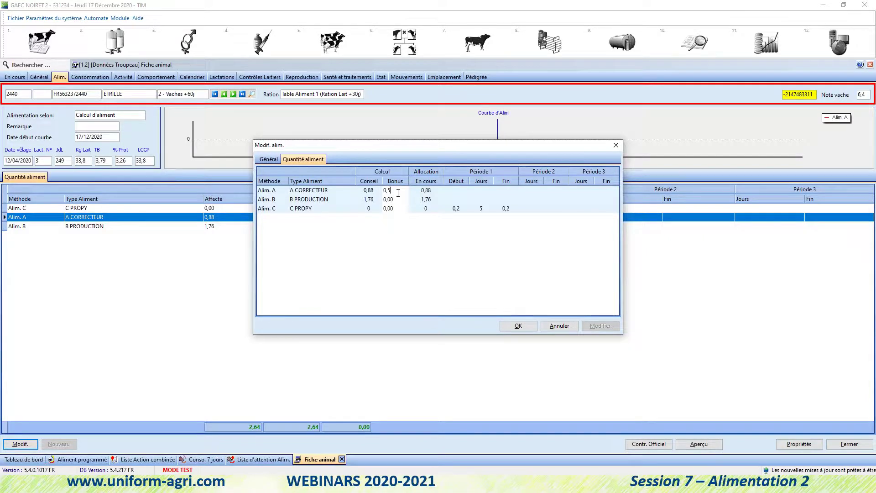
click(521, 328)
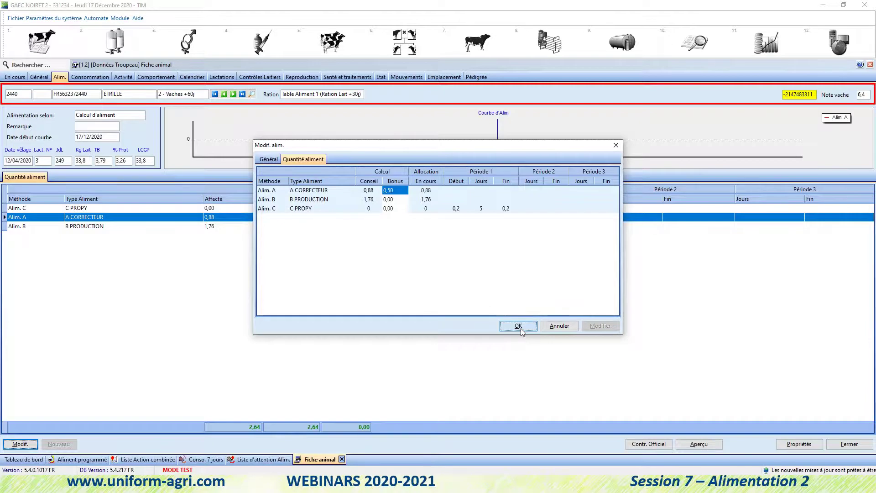
click(521, 328)
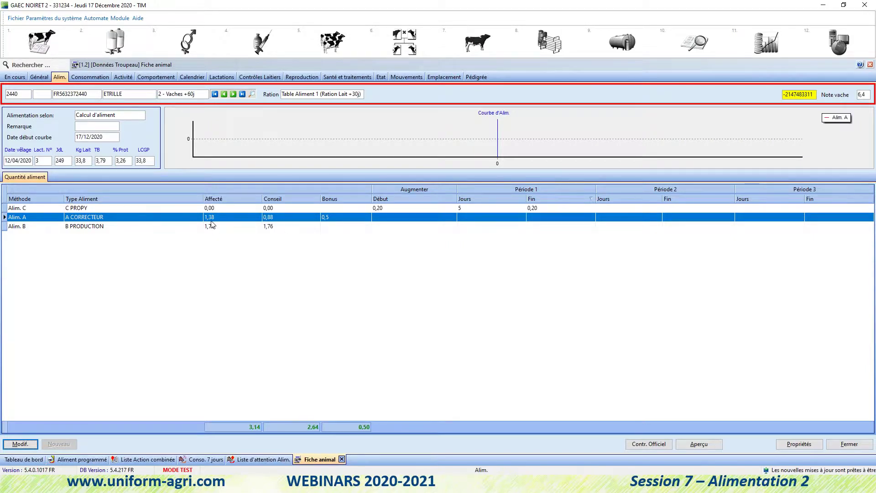
Step: Check the remark and feed quantities of cow 2440 in the Aliment programmé list
click(91, 460)
click(93, 461)
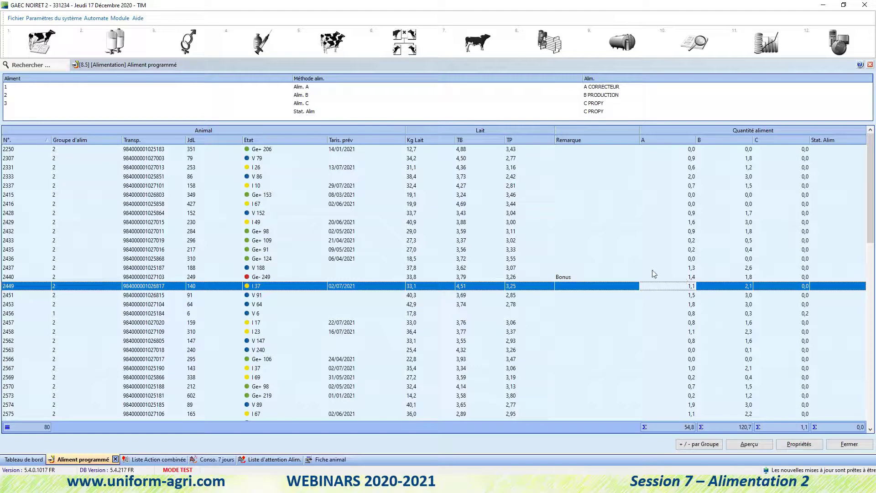
click(297, 277)
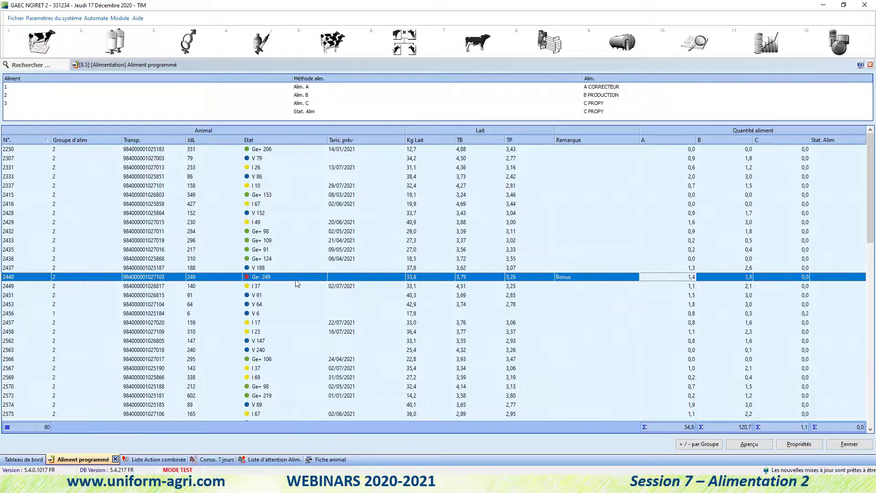
Step: Return to the cow's record and reset its A CORRECTEUR bonus to 0
click(324, 459)
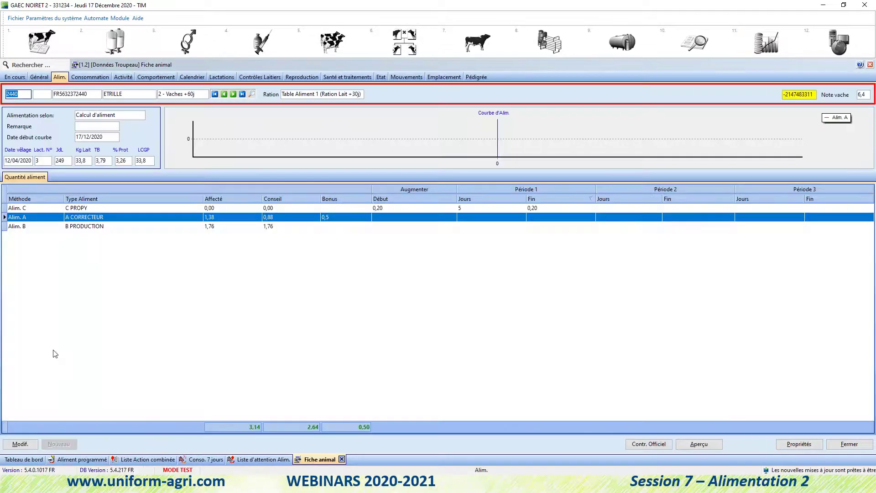
click(20, 443)
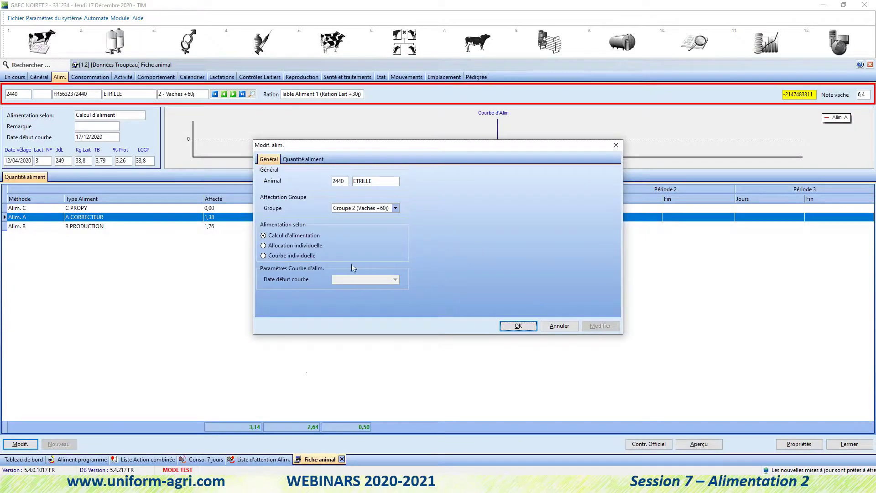
click(302, 160)
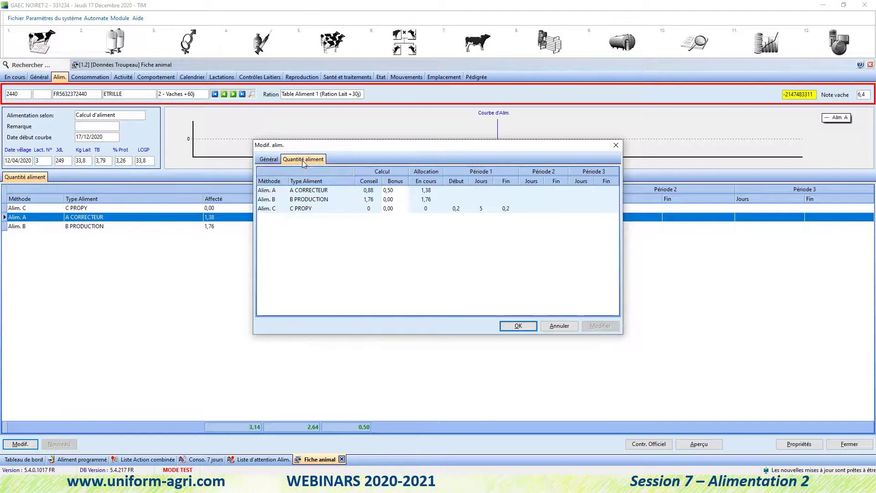
click(398, 191)
text(0)
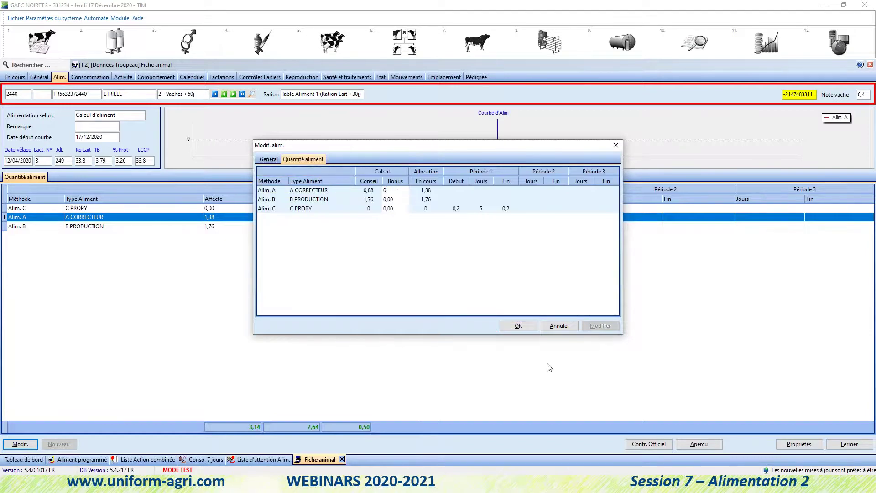
click(529, 328)
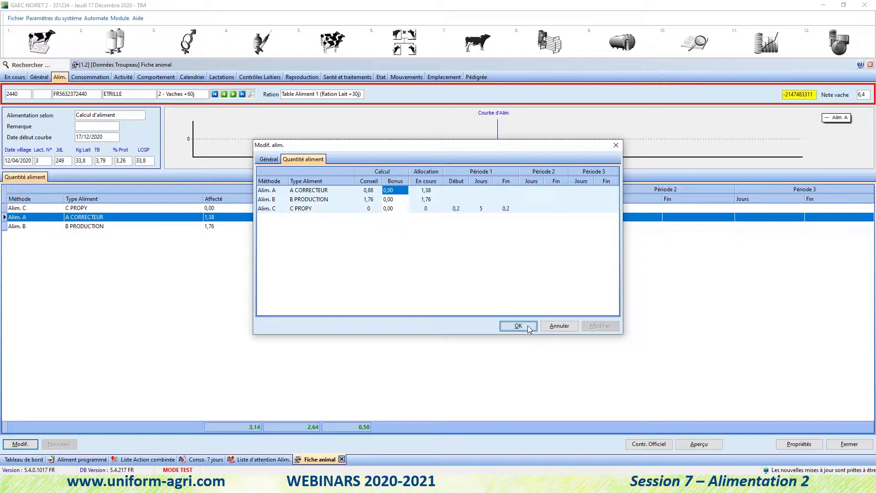
click(528, 326)
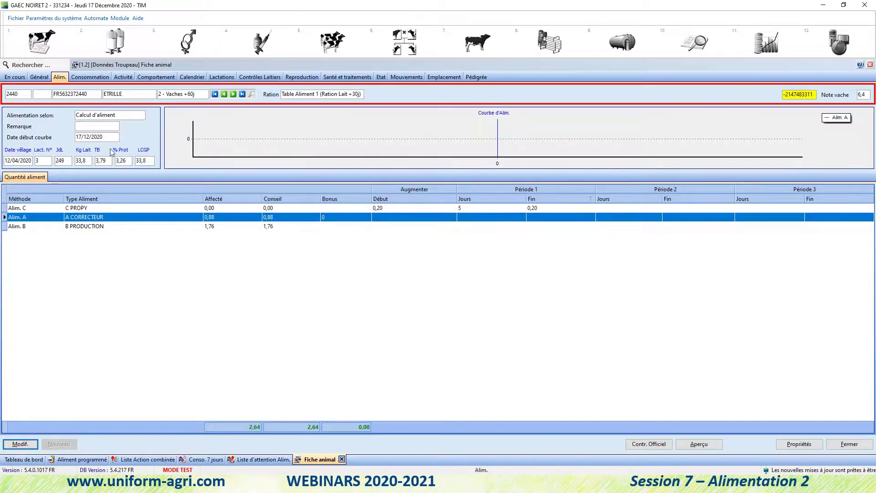
Step: Switch cow 2440 to Allocation individuelle, with current quantities of 0,5 for A CORRECTEUR and 1 for B PRODUCTION
click(18, 446)
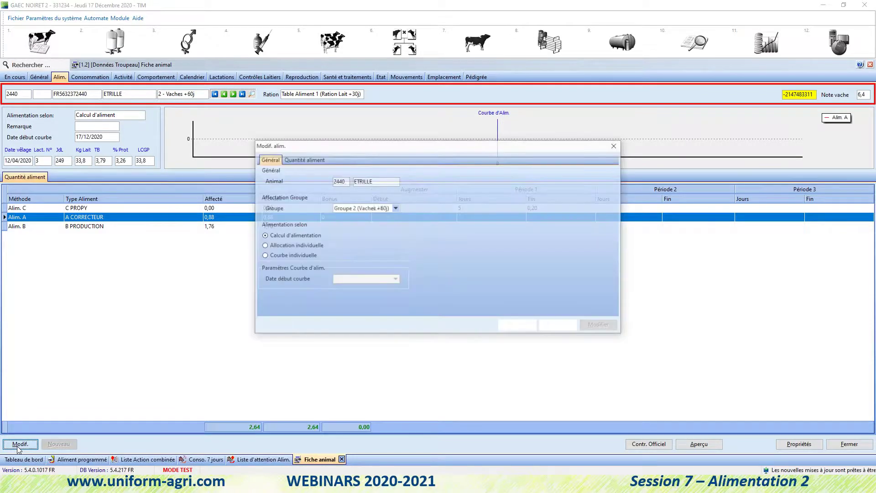
click(270, 247)
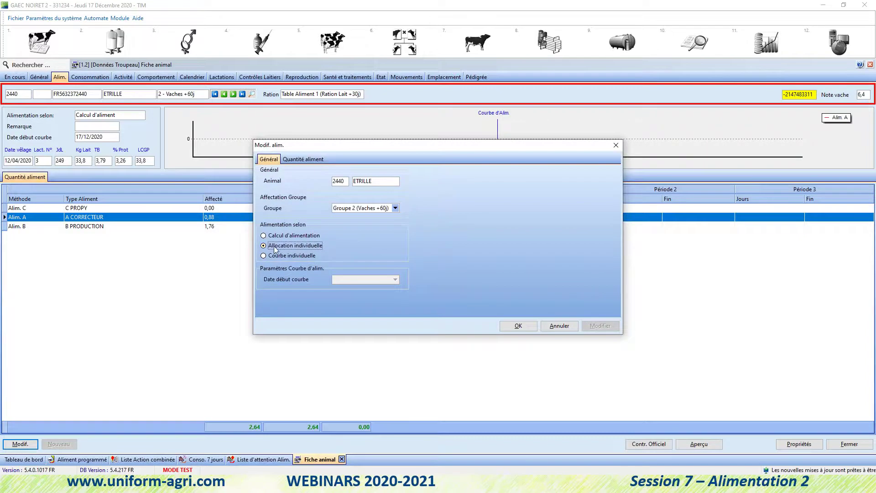
click(308, 160)
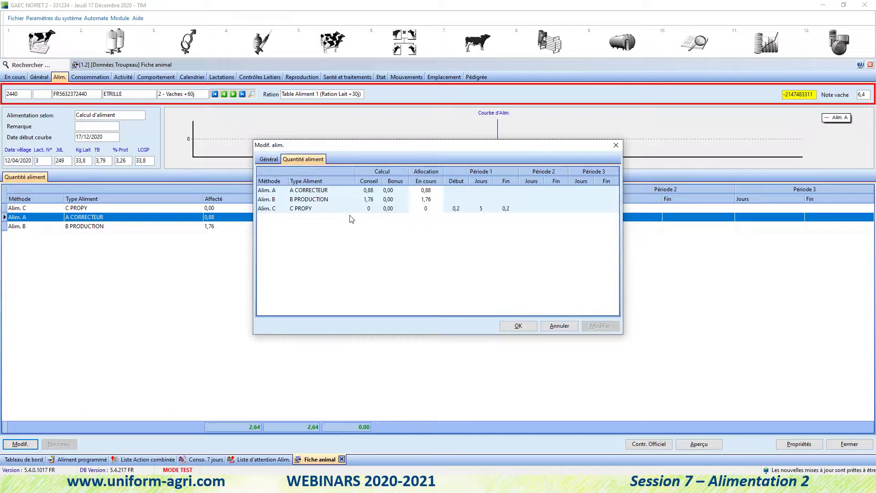
click(416, 191)
text(0,5)
click(432, 201)
text(1)
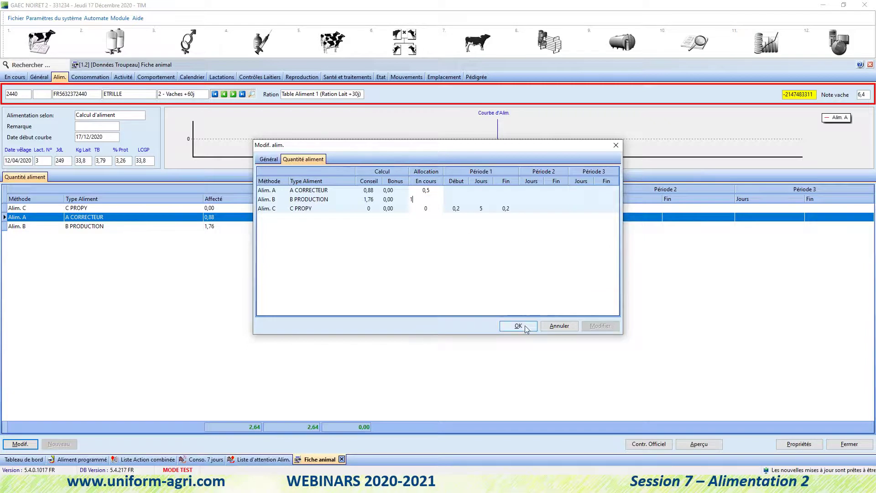
click(527, 329)
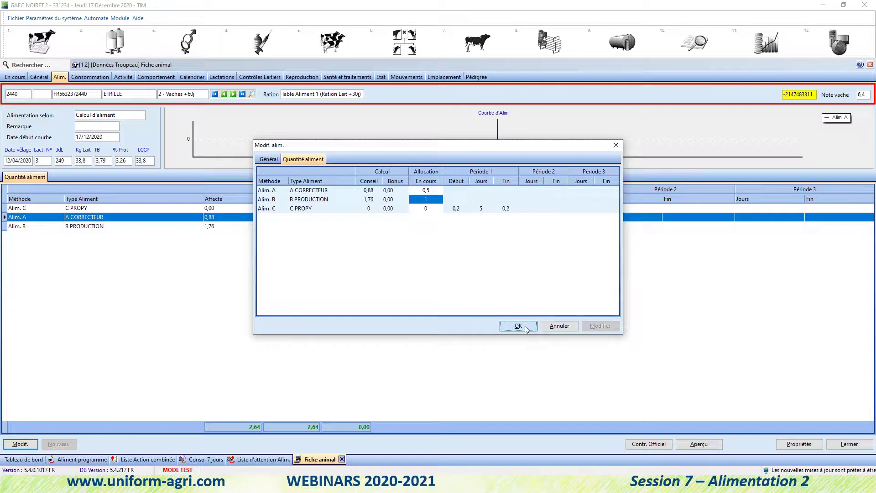
click(518, 325)
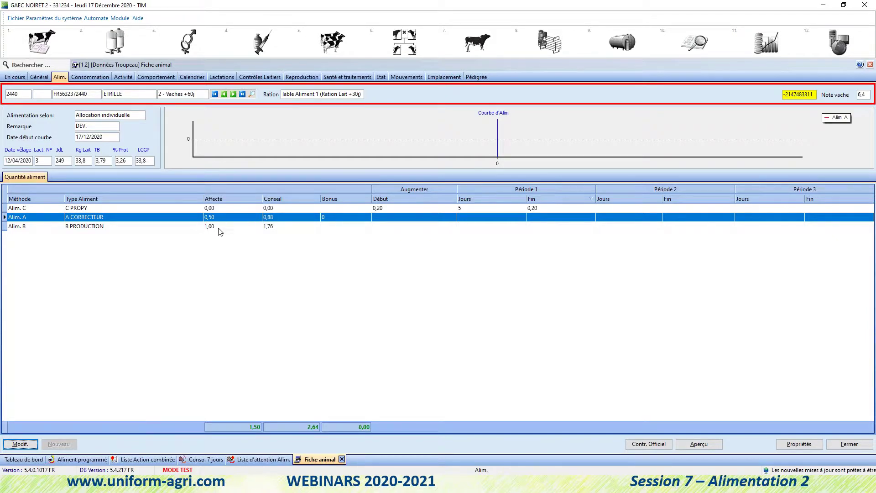
Step: Examine the individual allocation of cow 2440 in the Aliment programmé list
click(91, 462)
click(92, 462)
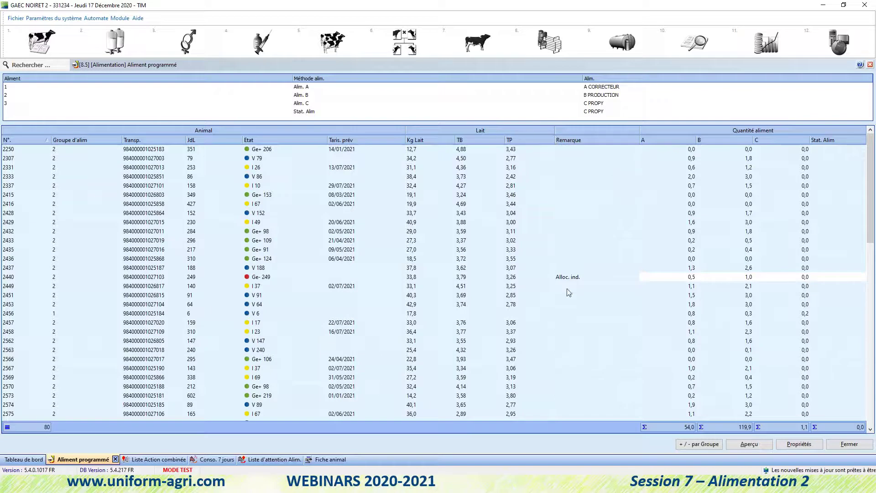
click(679, 279)
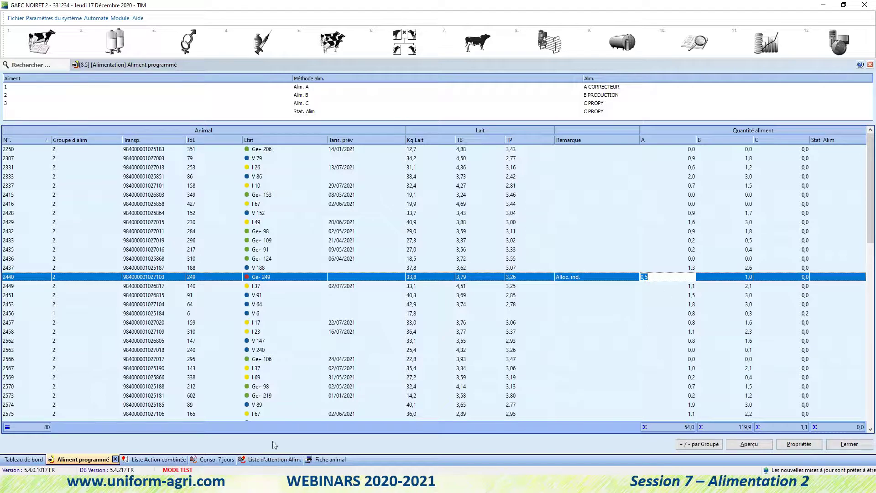
Step: Switch cow 2440 to Courbe individuelle and set A CORRECTEUR's Période 1 to start at 0,5, last 5 days and end at 0,7
click(324, 461)
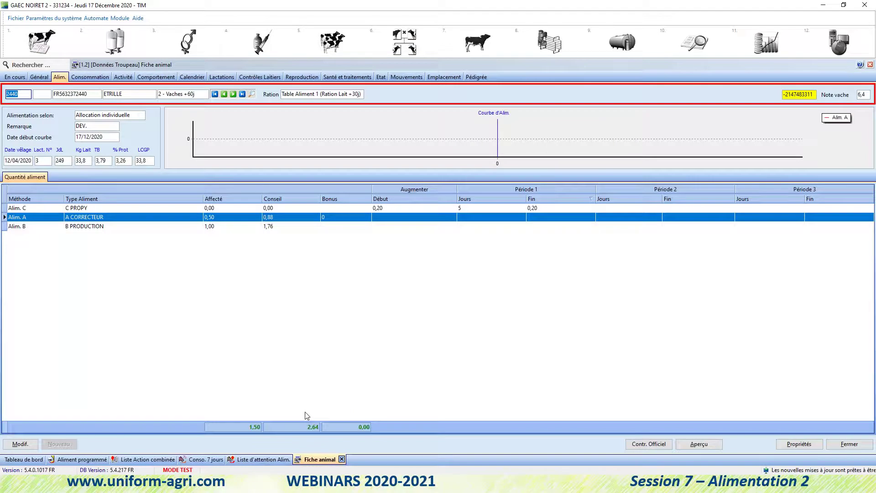
click(20, 445)
click(313, 159)
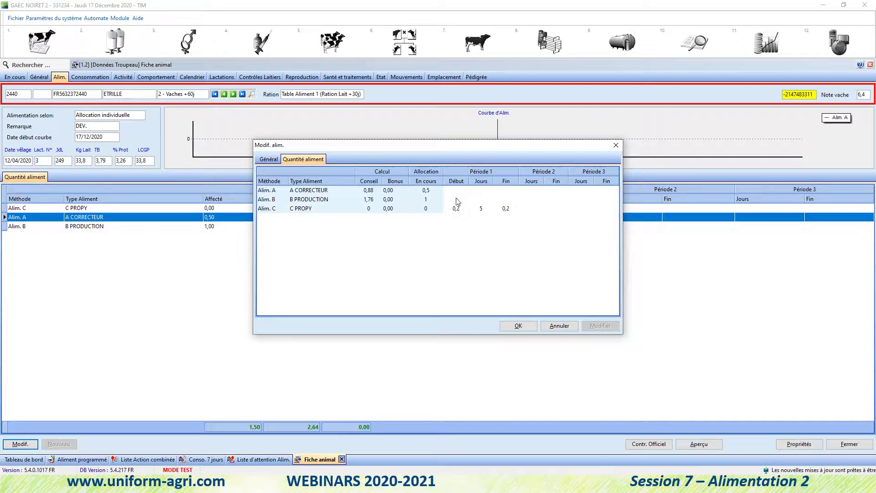
click(461, 194)
click(462, 192)
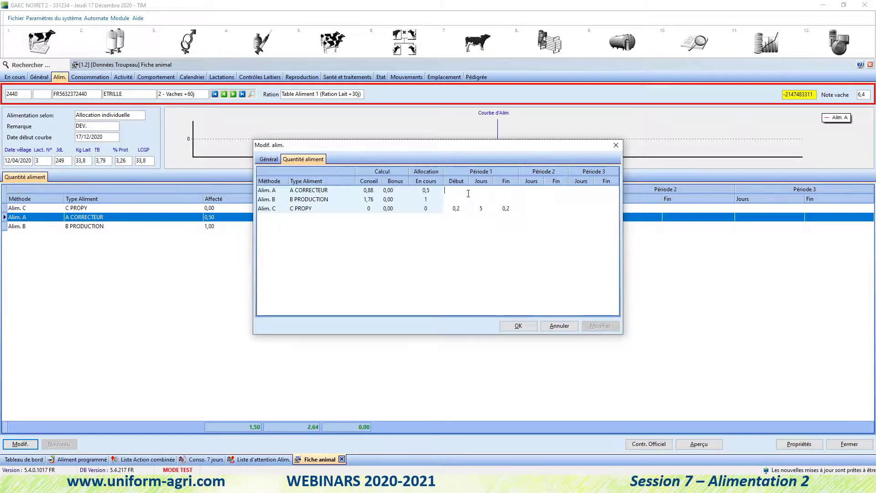
text(0,5)
key(Tab)
text(5)
key(Tab)
text(0,7)
Step: Set B PRODUCTION's Période 1 to start at 1, last 5 days and end at 1, and save the curve settings
click(458, 202)
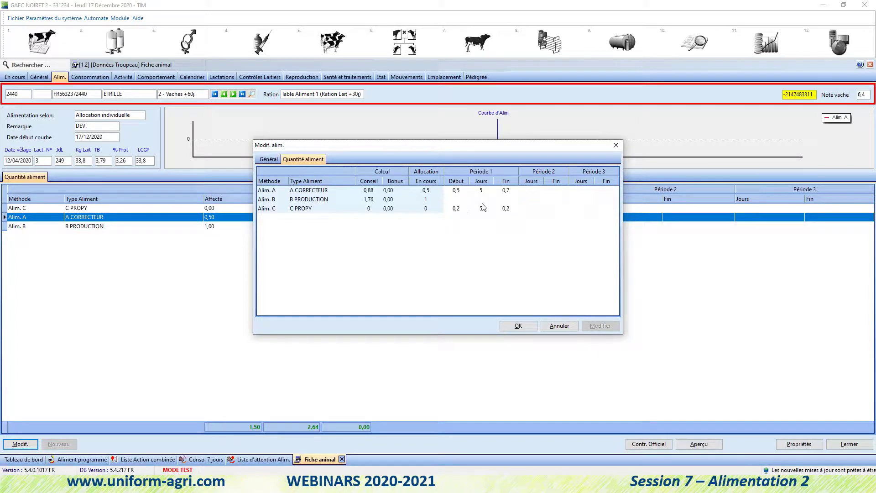
text(1)
key(Tab)
key(Tab)
text(1)
click(515, 327)
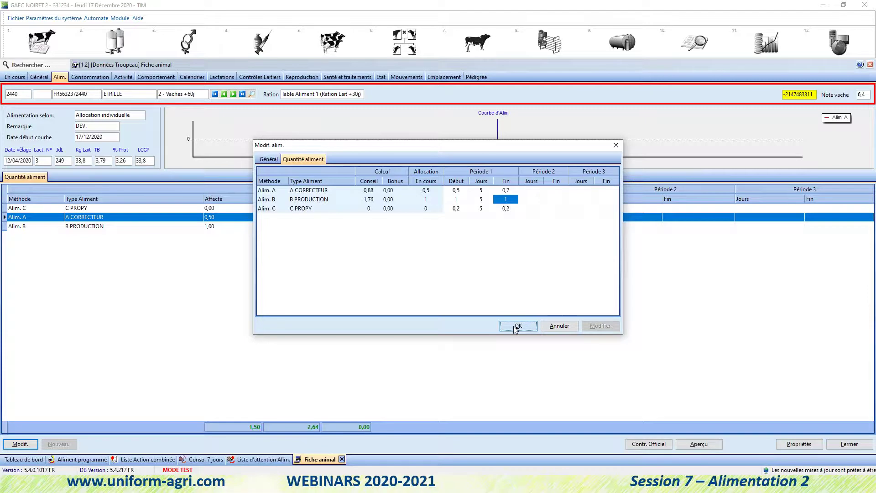
click(514, 326)
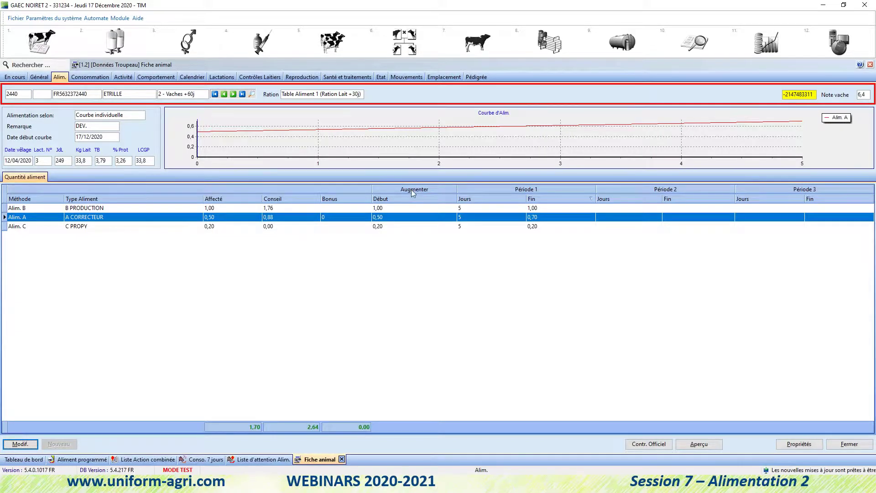
Step: View the feed curves of B PRODUCTION and C PROPY for this cow
click(102, 207)
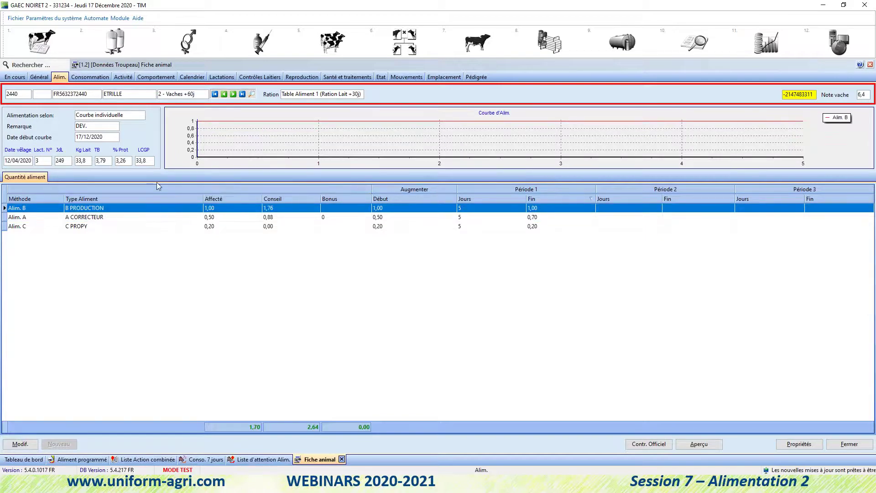
click(132, 226)
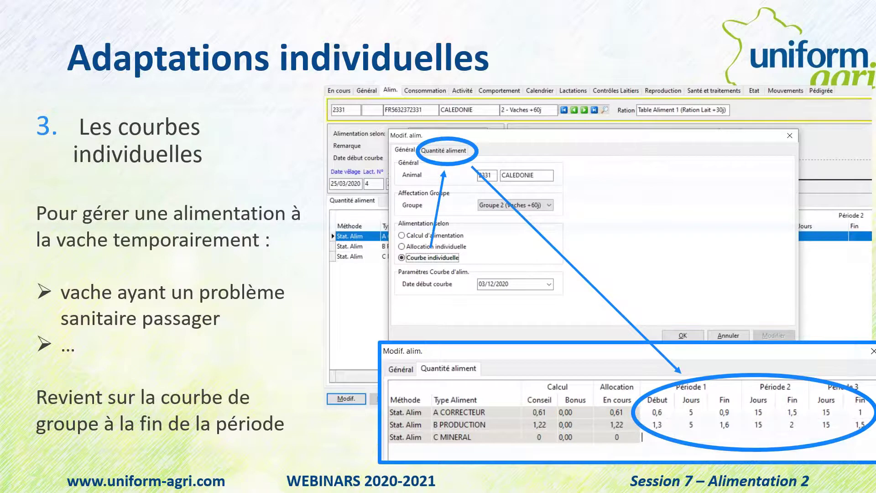
key(Right)
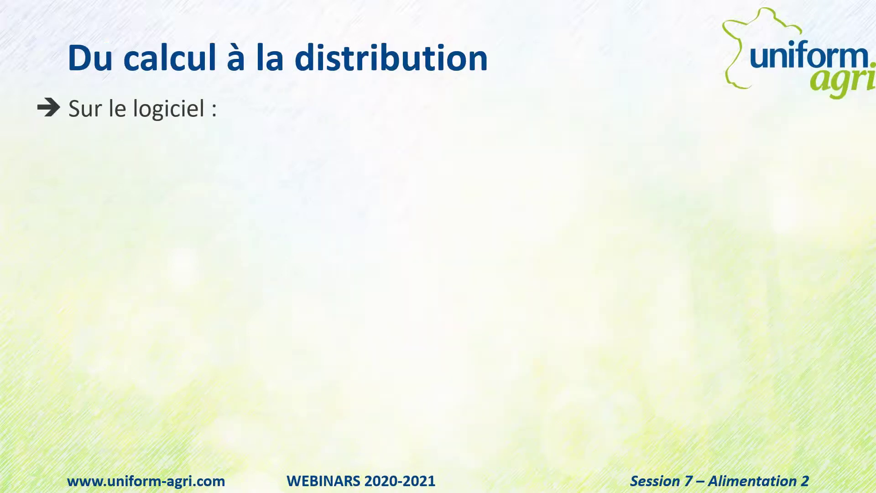
key(Right)
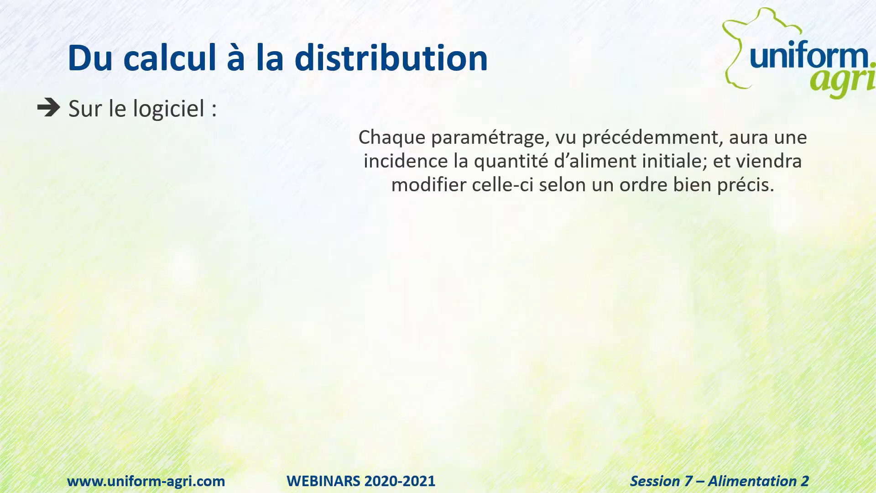